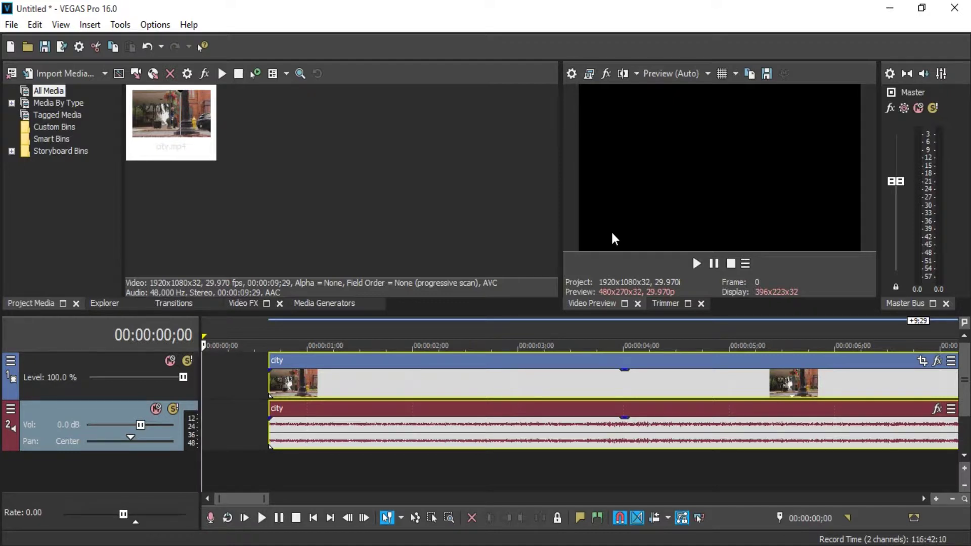
Split the city clip at 00:00:02;20 and shift the first piece two frames earlier
left_click(697, 268)
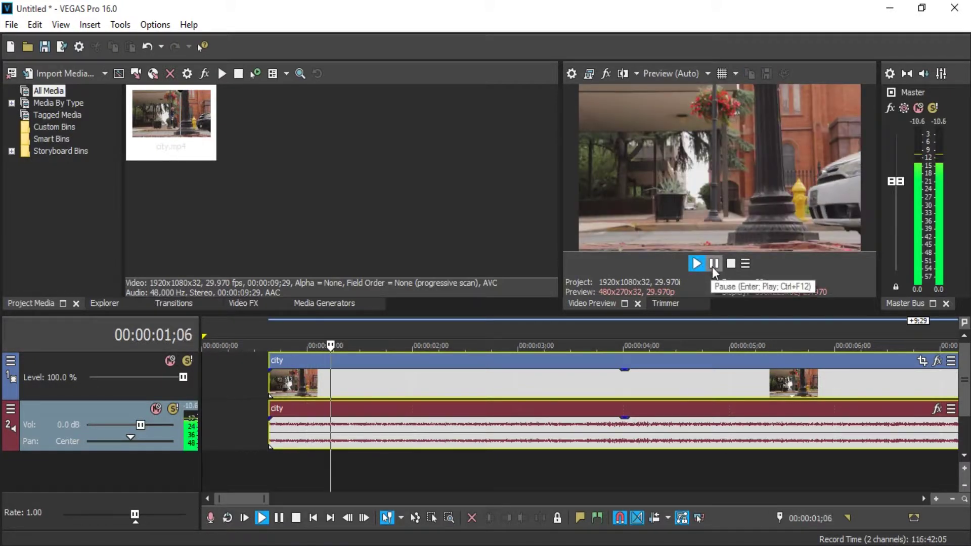
left_click(713, 265)
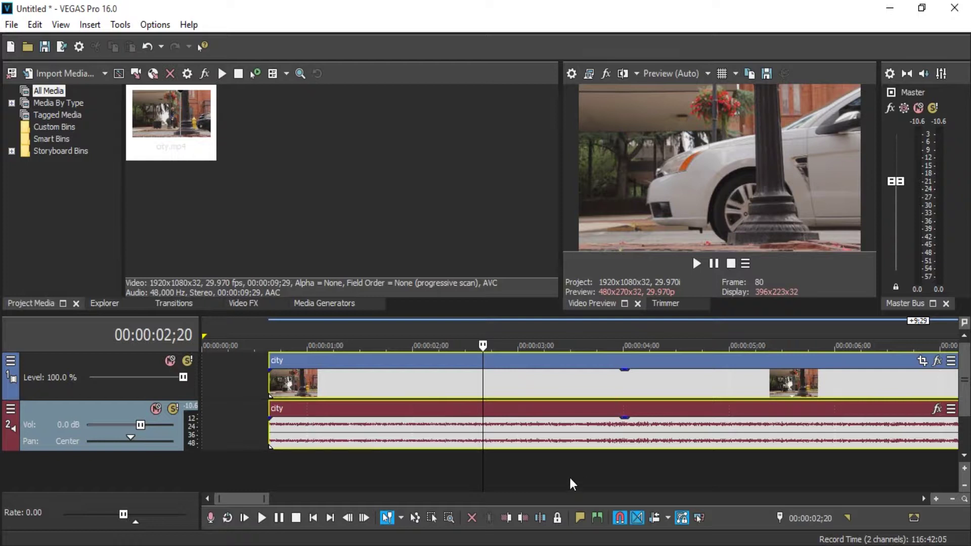
left_click(541, 518)
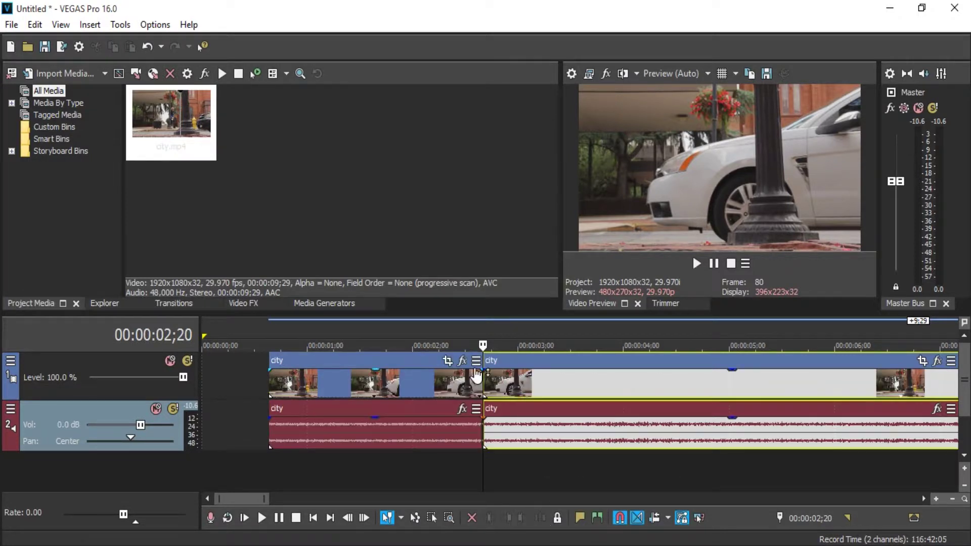
mouse_move(399, 363)
left_mouse_down()
mouse_move(384, 367)
mouse_move(399, 368)
mouse_move(392, 372)
left_mouse_up()
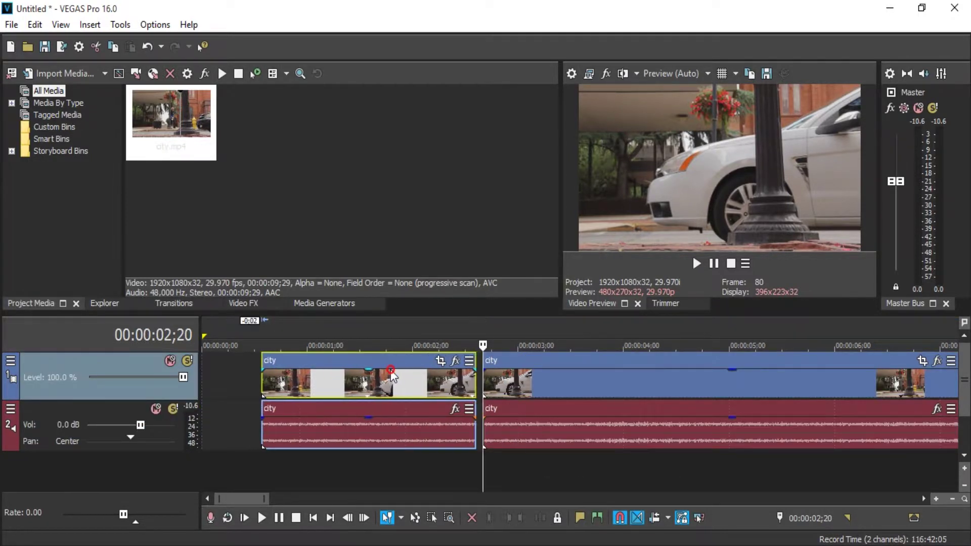
Time-compress the first city piece from its start to 400% speed and butt it against the second piece
left_click_drag(482, 459, 246, 463)
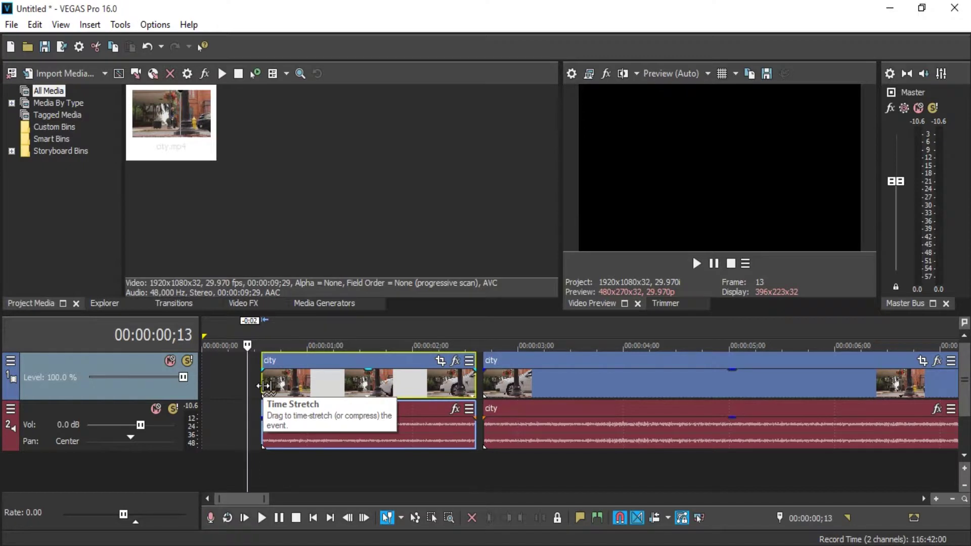
left_click_drag(263, 386, 373, 404)
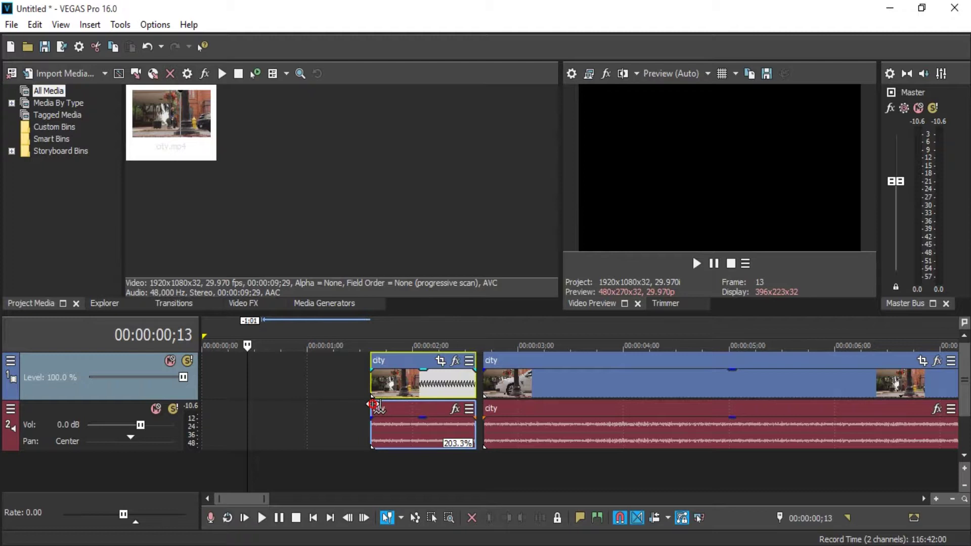
left_click_drag(372, 403, 424, 394)
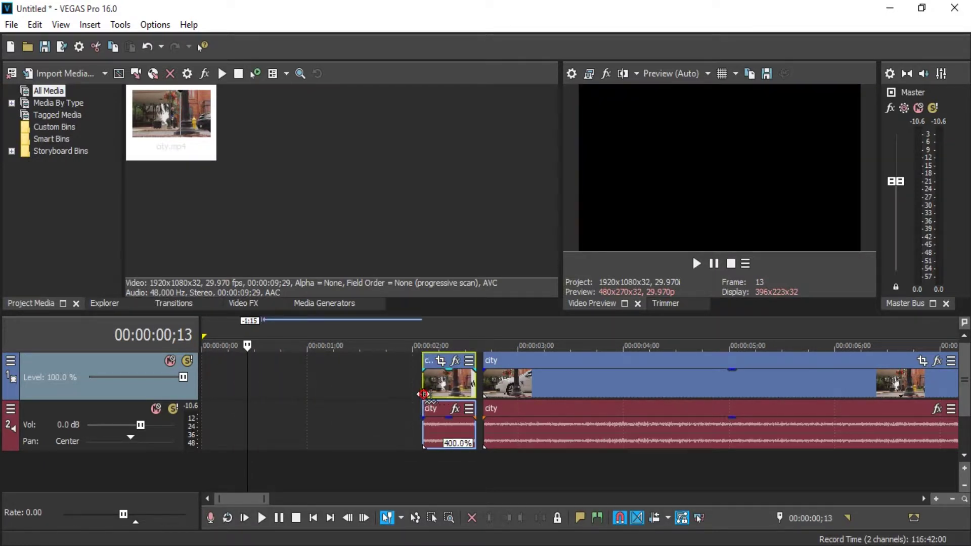
left_click_drag(429, 362, 436, 368)
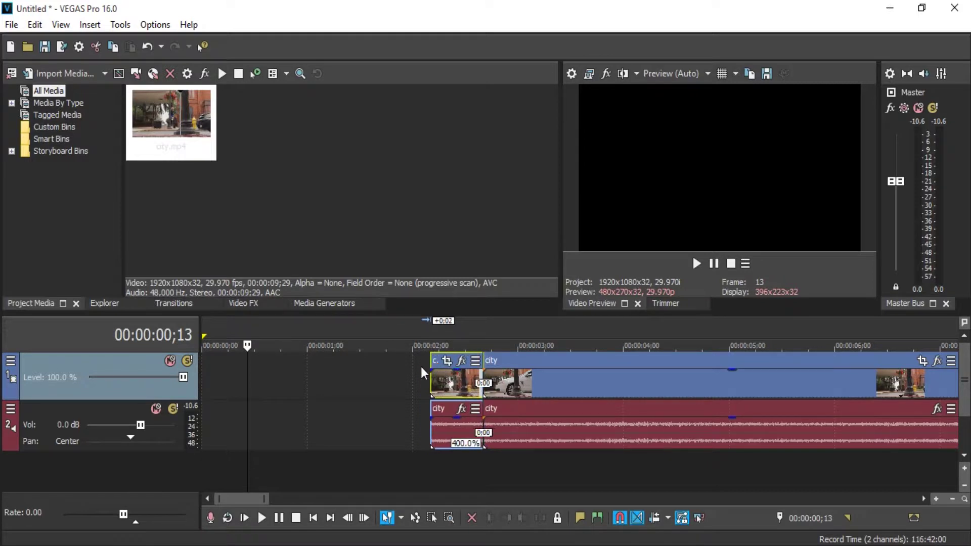
Play back the sped-up piece from 00:00:02;00 into the normal-speed piece to check the speed change
left_click(414, 363)
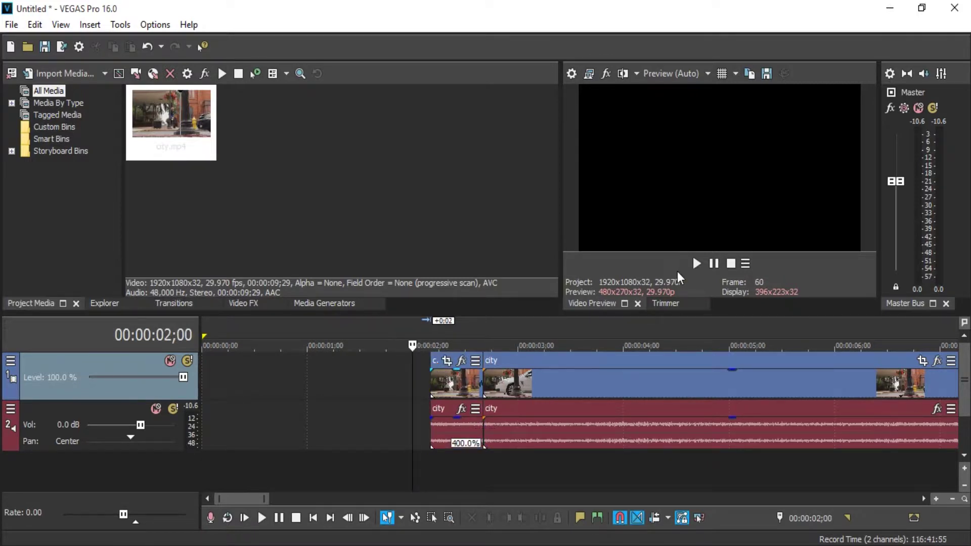
left_click(696, 263)
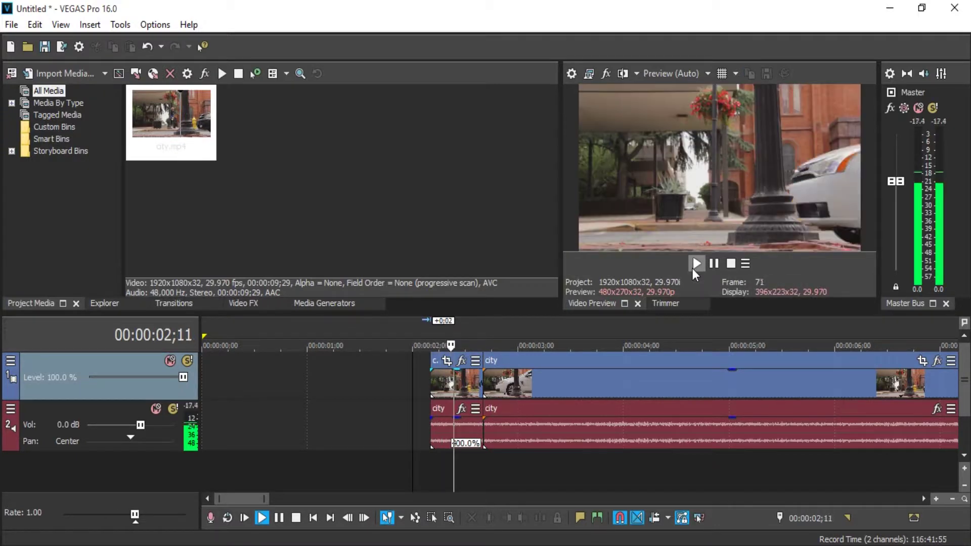
left_click(697, 264)
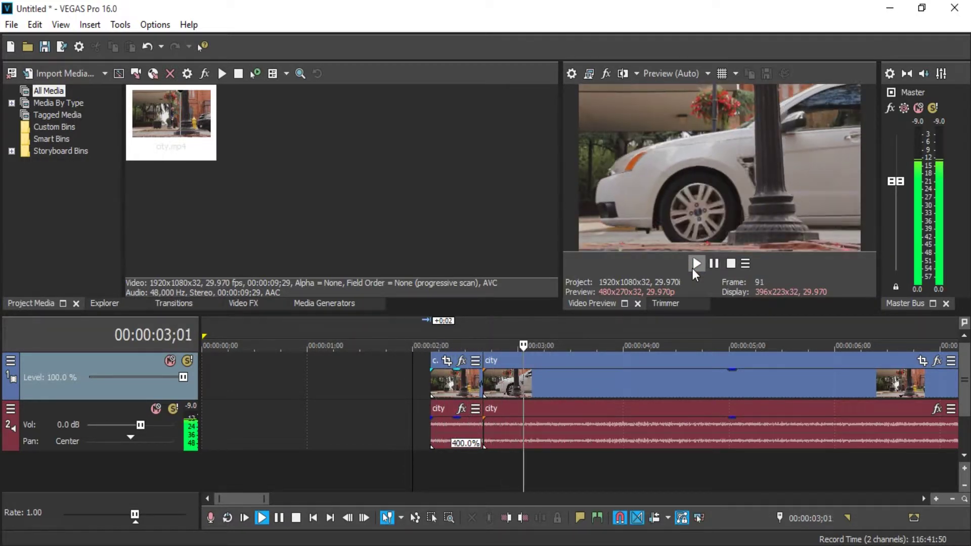
left_click(714, 264)
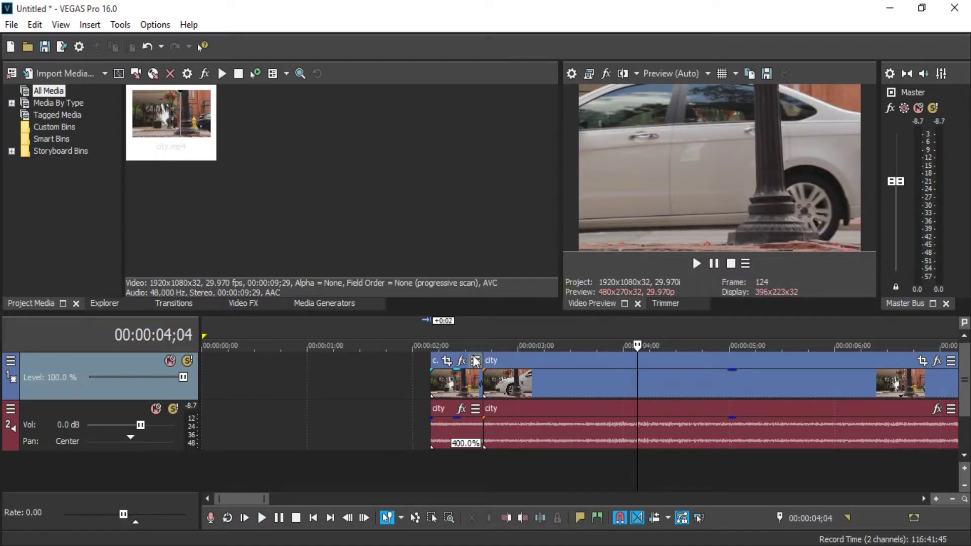
Move the sped-up piece 24 frames earlier and time-stretch the second piece's start to meet it, slowing it to 90.8%
left_click_drag(438, 360, 353, 377)
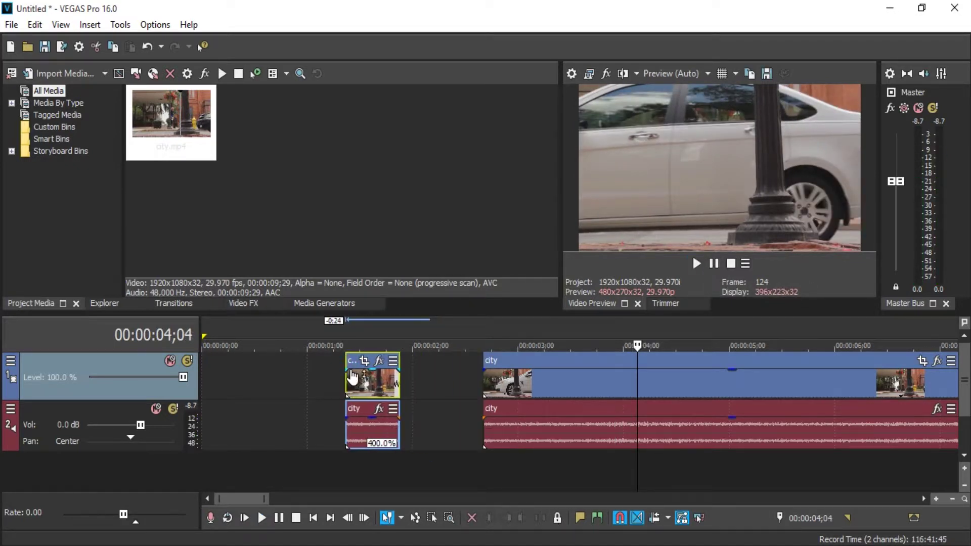
left_click(514, 363)
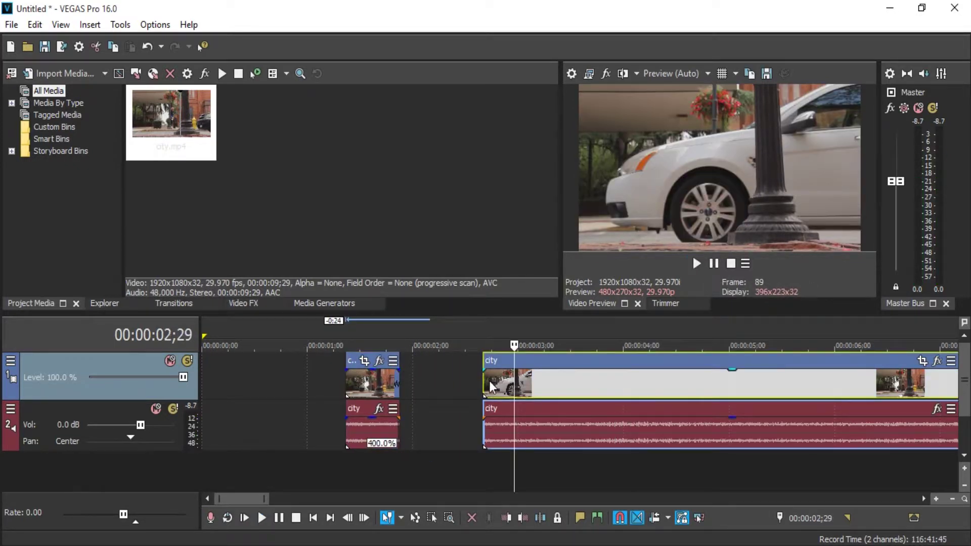
left_click_drag(482, 382, 402, 386)
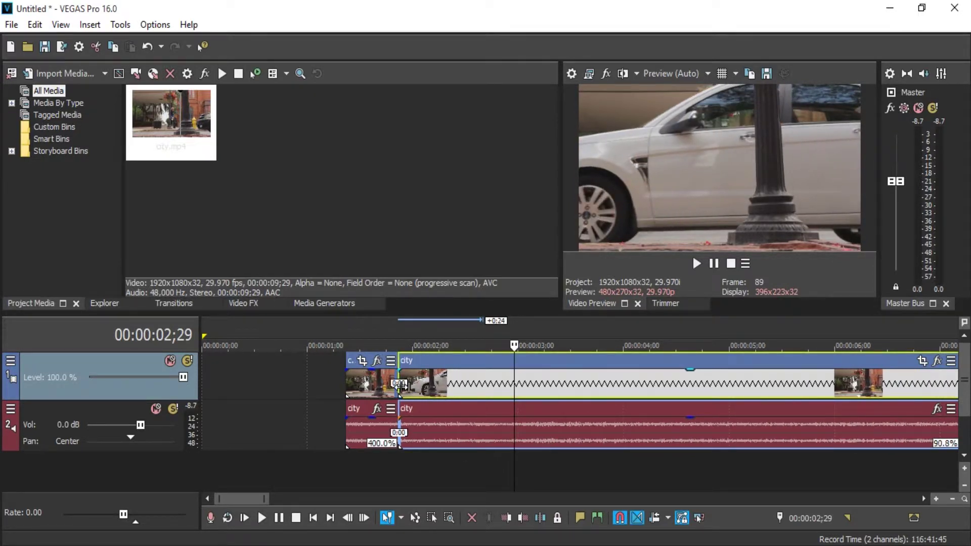
Play back the cut between the 400% and 90.8% pieces repeatedly from 00:00:01;00 to check the speed transition
left_click(316, 369)
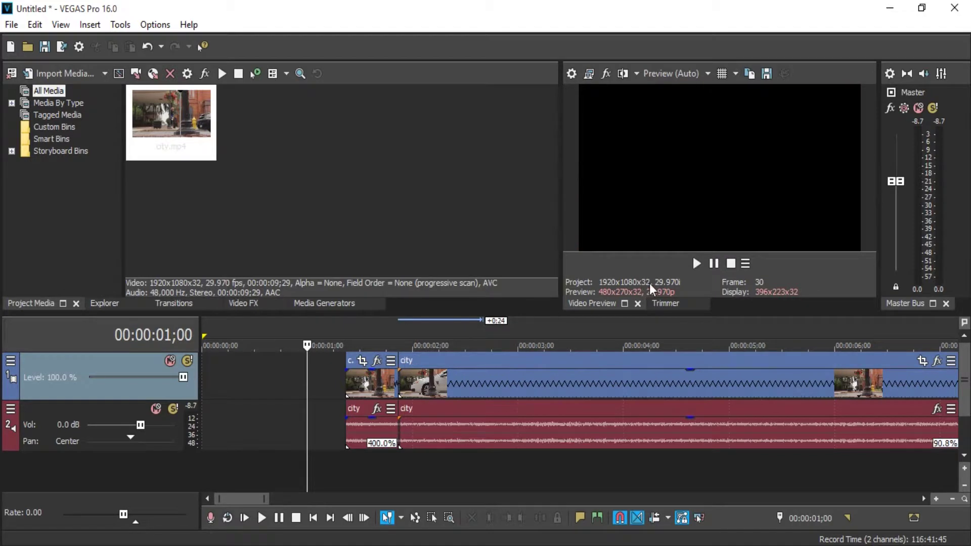
left_click(701, 265)
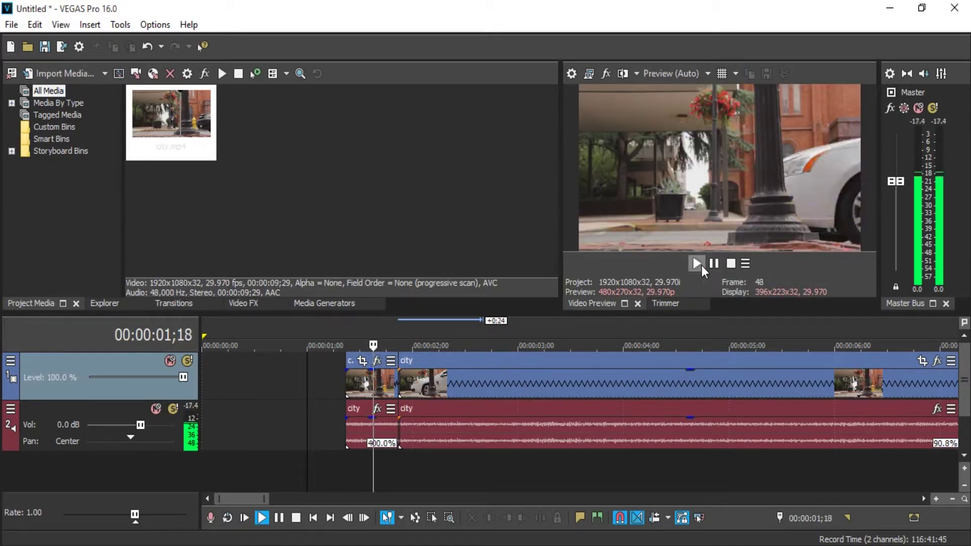
left_click(701, 266)
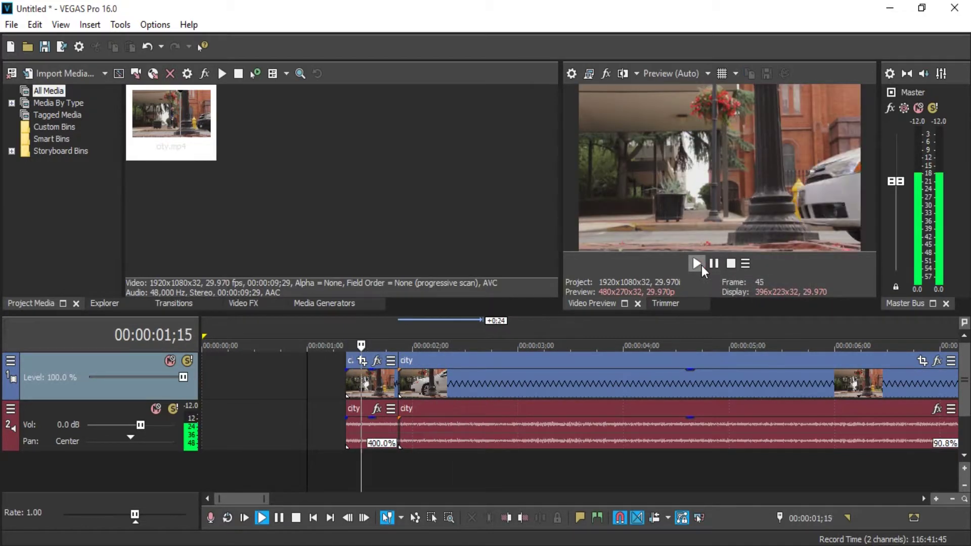
left_click(705, 271)
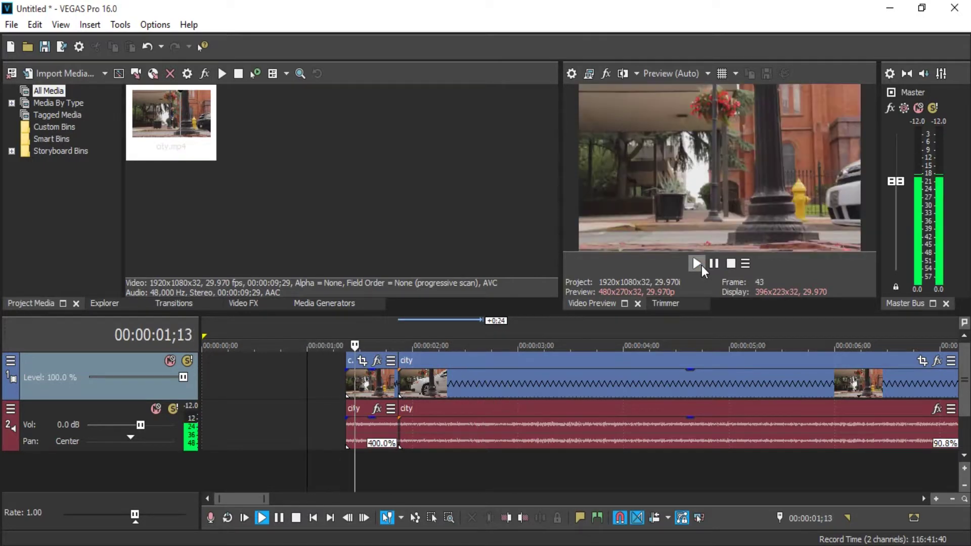
left_click(703, 267)
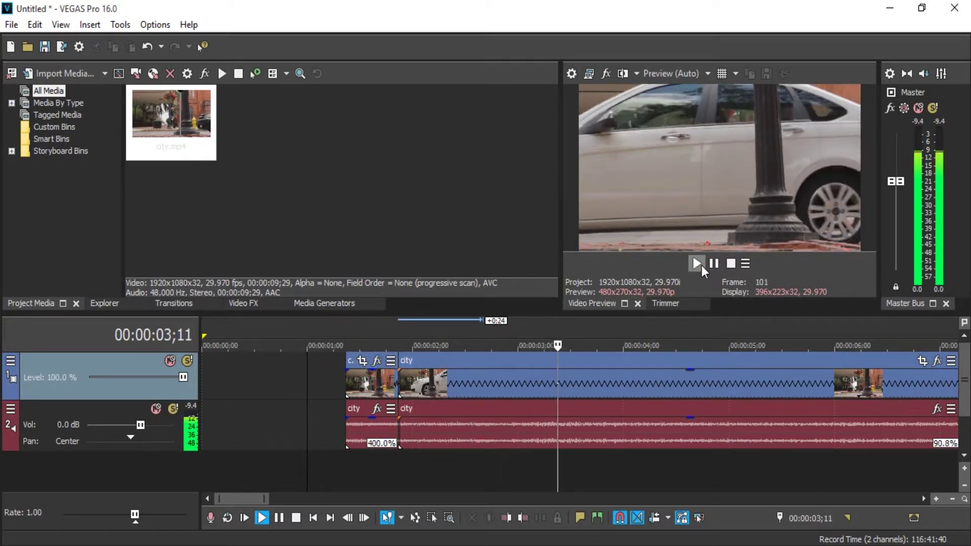
left_click(705, 272)
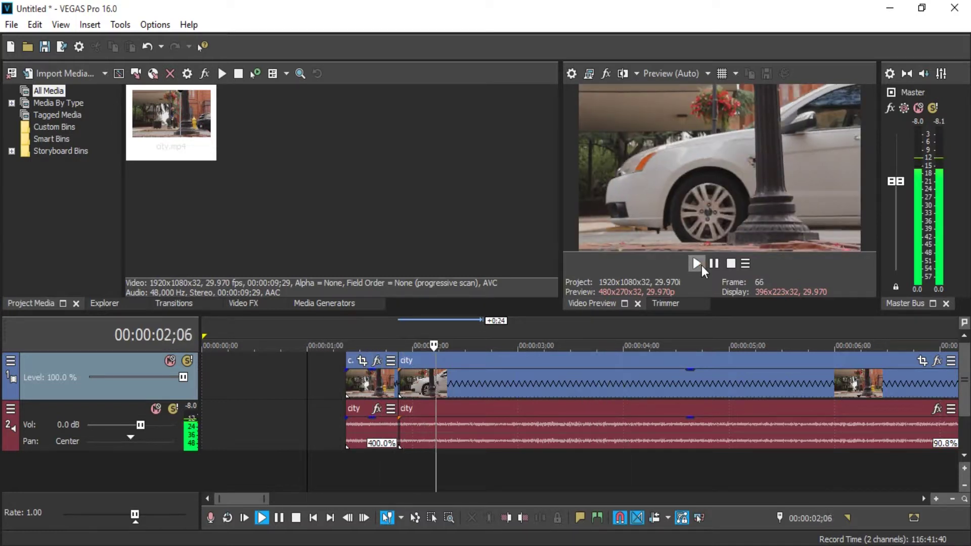
left_click(705, 270)
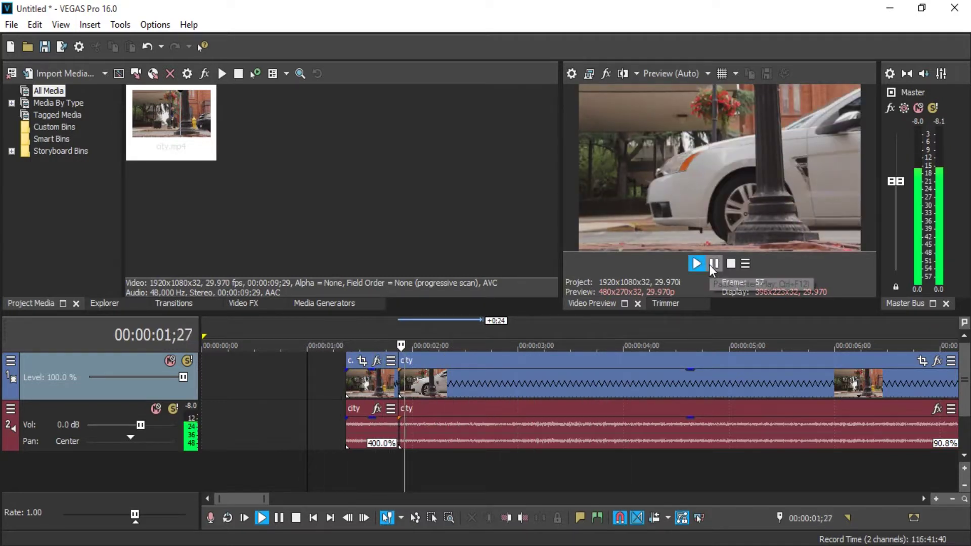
left_click(710, 266)
Delete both city pieces from the timeline
double_click(537, 366)
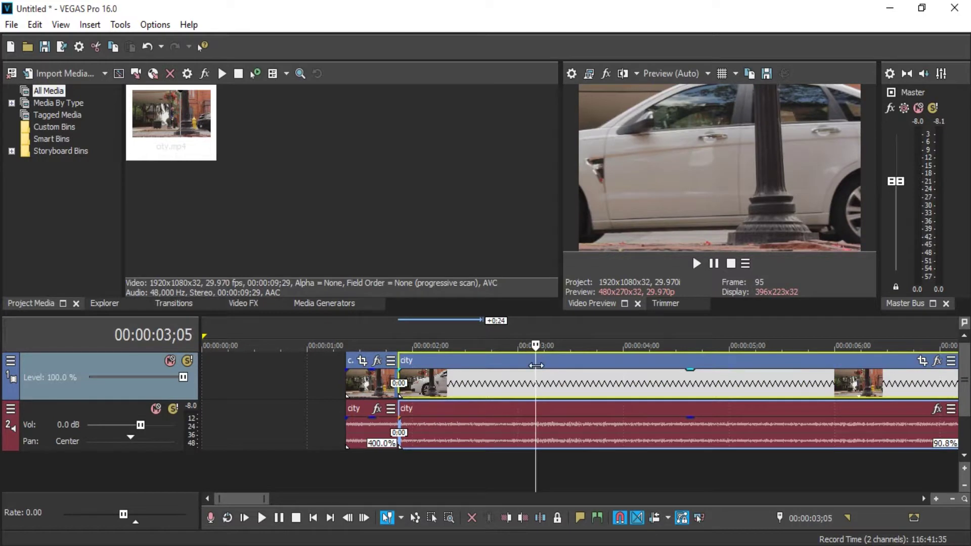
key("Delete")
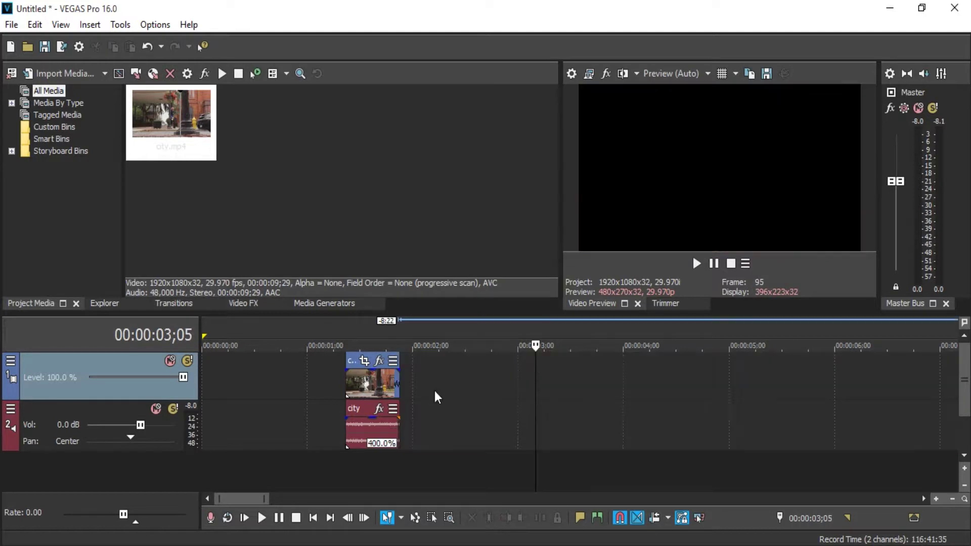
double_click(352, 362)
key("Delete")
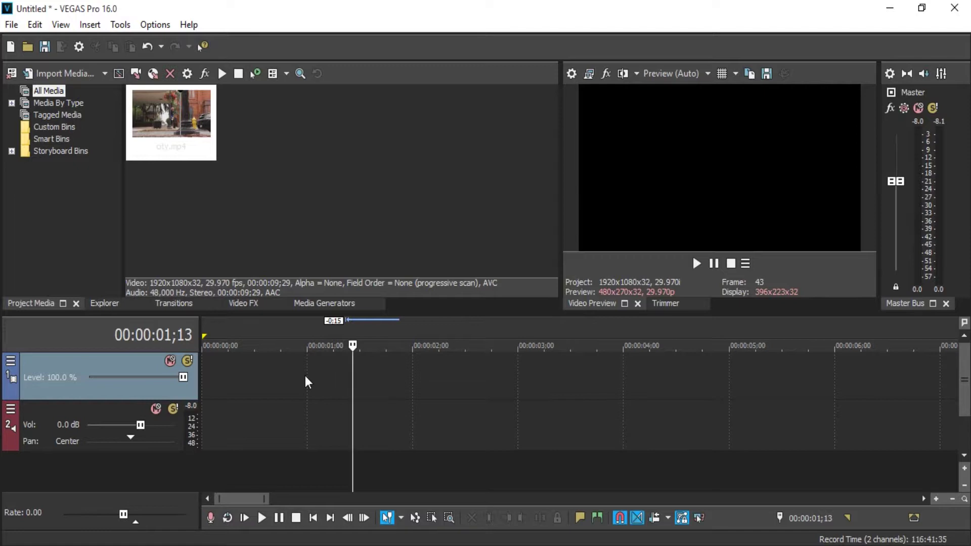
Place city.mp4 on the timeline at 00:00:00;10 without matching the project video settings to the media
left_click_drag(353, 382, 237, 378)
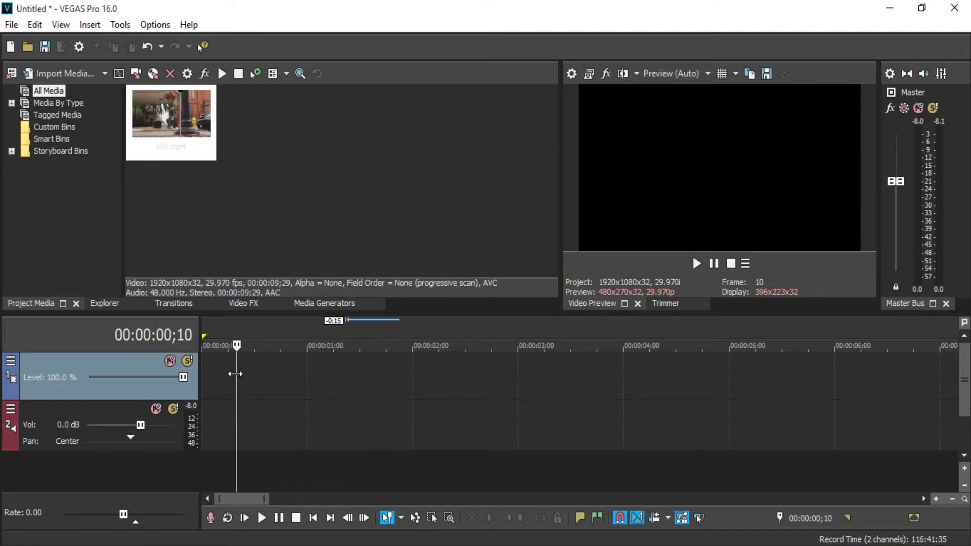
left_click_drag(166, 108, 245, 365)
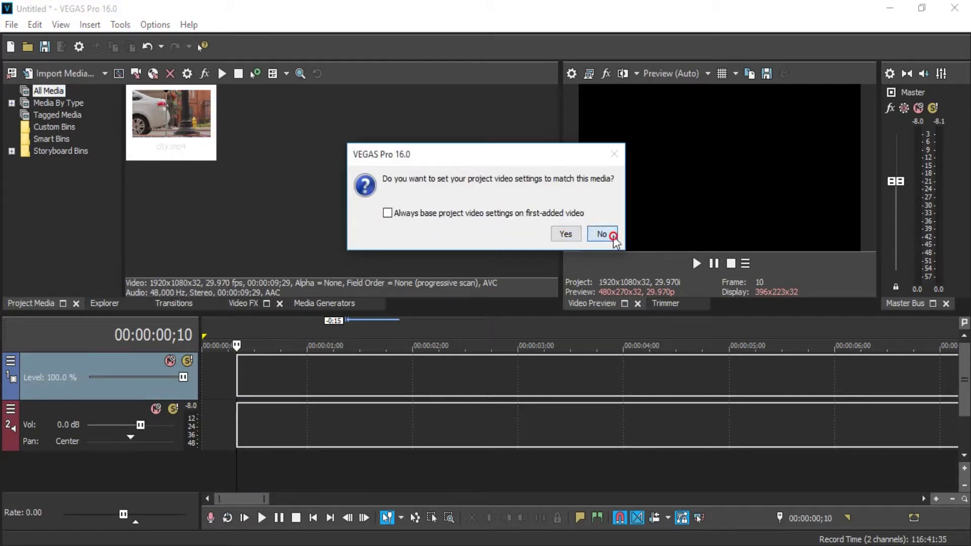
left_click(613, 236)
Play back the newly placed city clip and return the playback cursor to 00:00:00;05
left_click(696, 264)
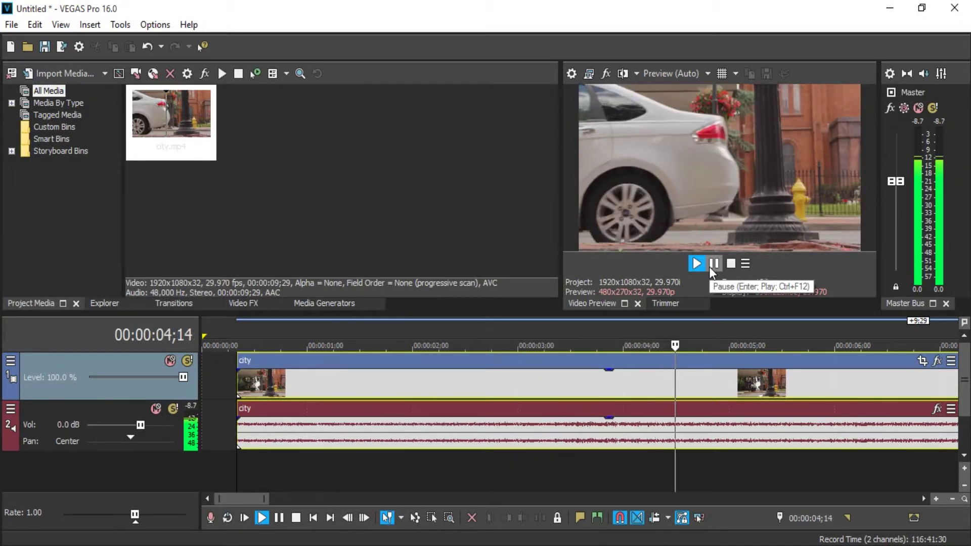
left_click(710, 265)
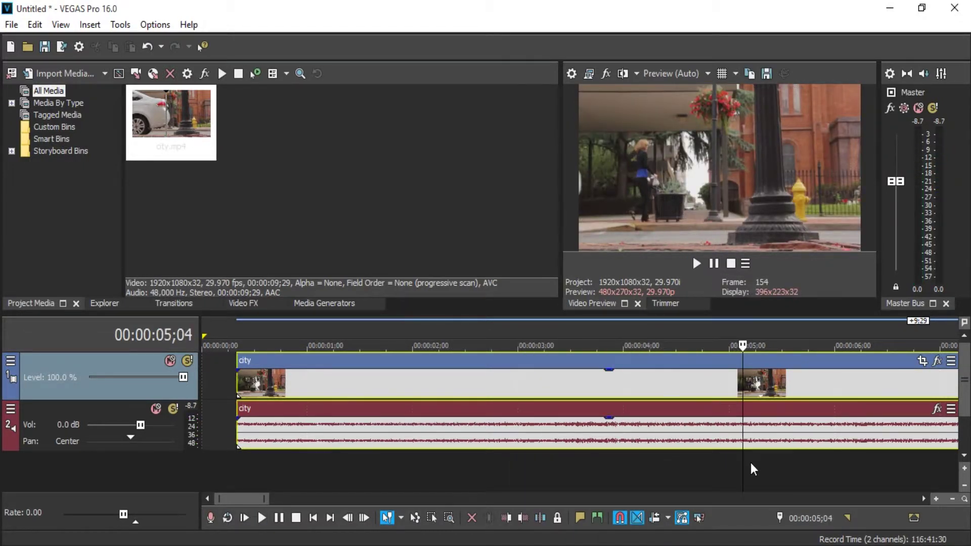
left_click_drag(744, 458, 219, 491)
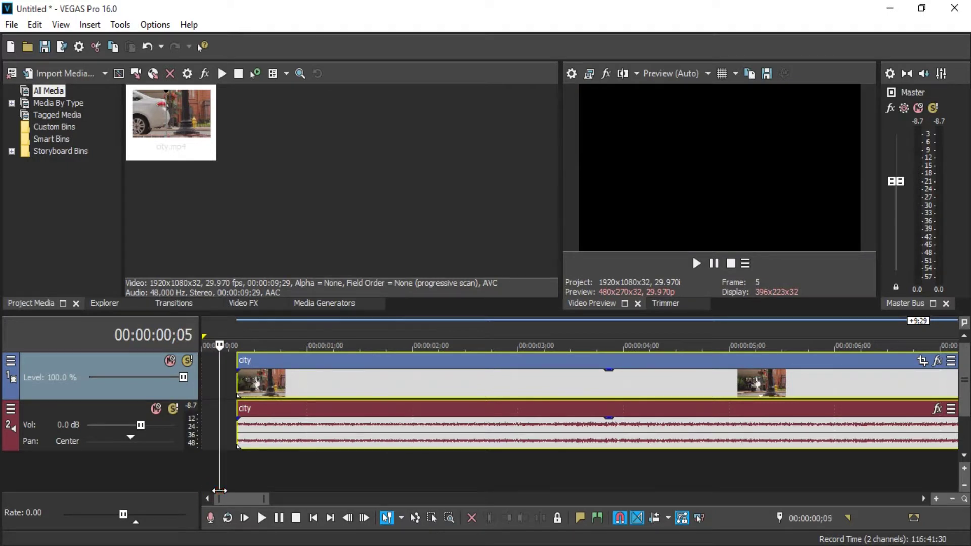
right_click(326, 363)
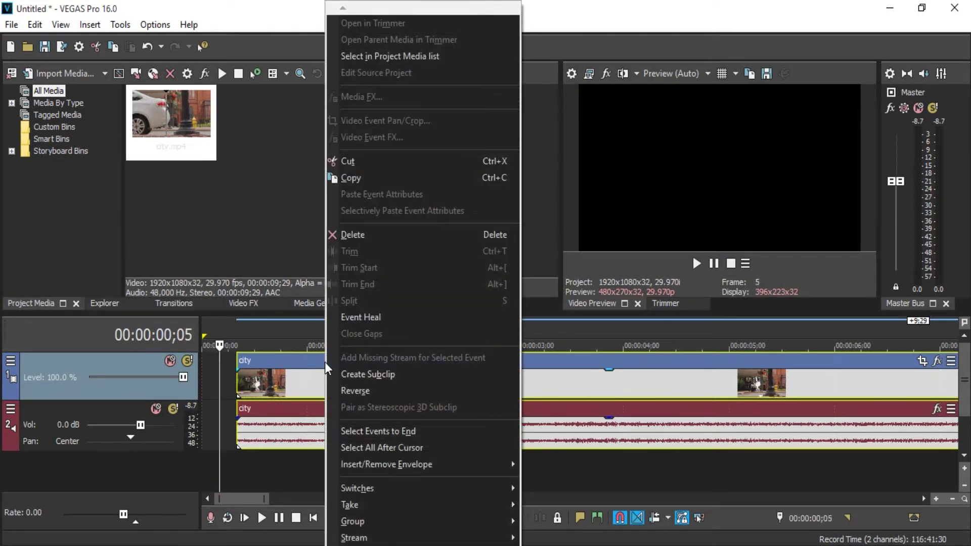
mouse_move(420, 460)
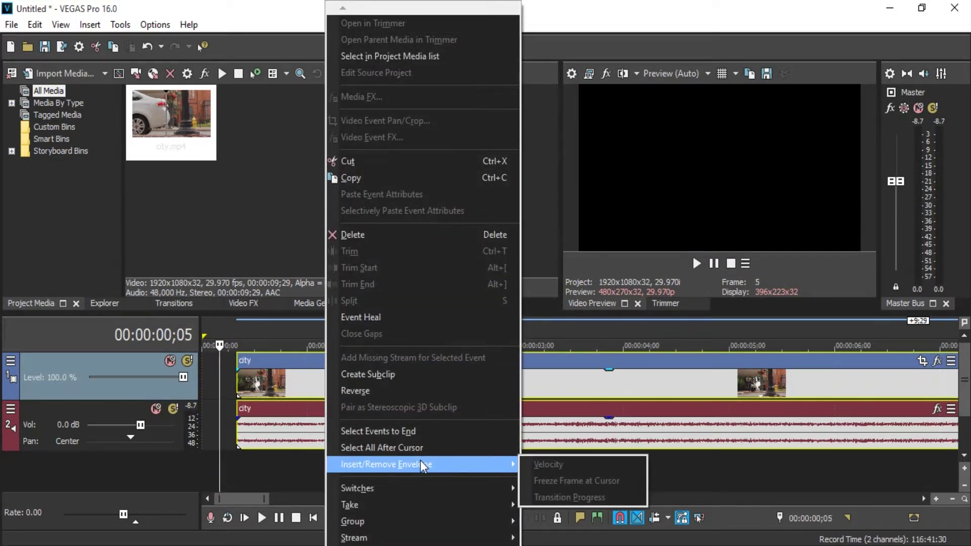
left_click(561, 358)
Insert a Velocity envelope on the video event of the city clip
right_click(401, 367)
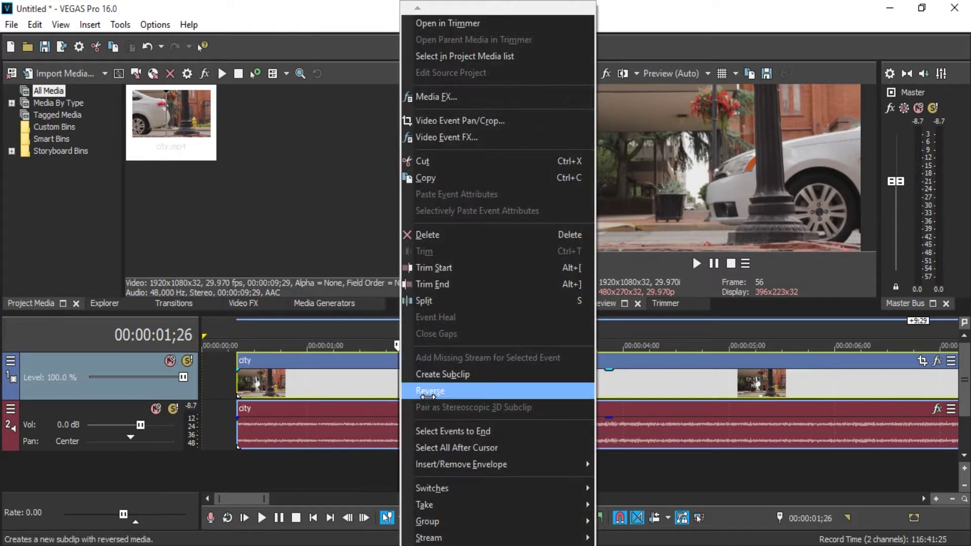
mouse_move(494, 464)
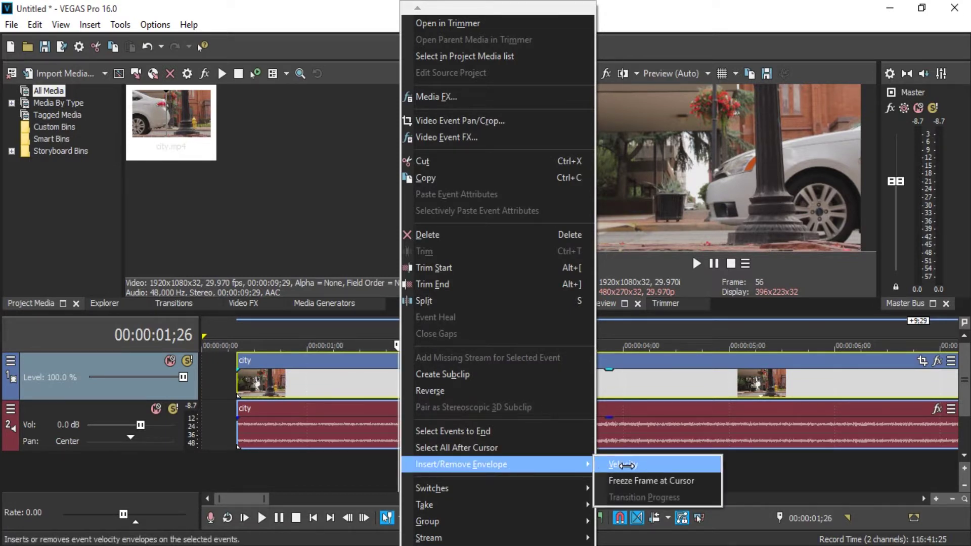
left_click(628, 465)
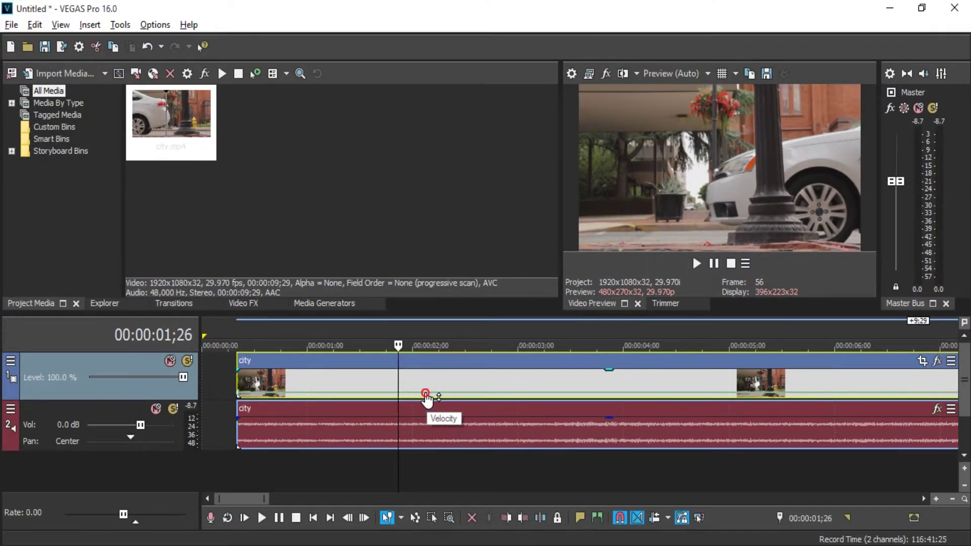
Raise the whole velocity line of the city video event to speed it up, and play the clip from near its start
left_click_drag(427, 397, 452, 379)
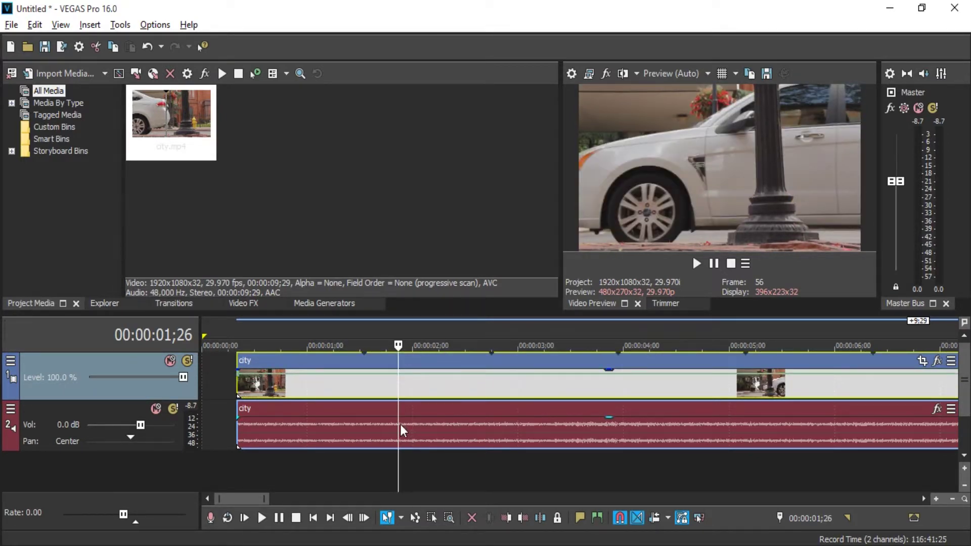
left_click_drag(399, 456, 220, 471)
left_click(696, 264)
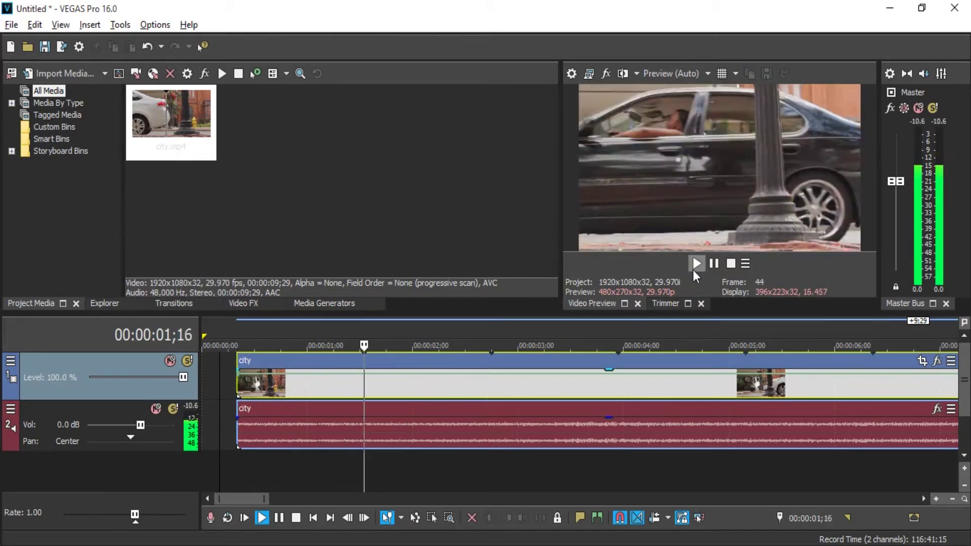
left_click(714, 264)
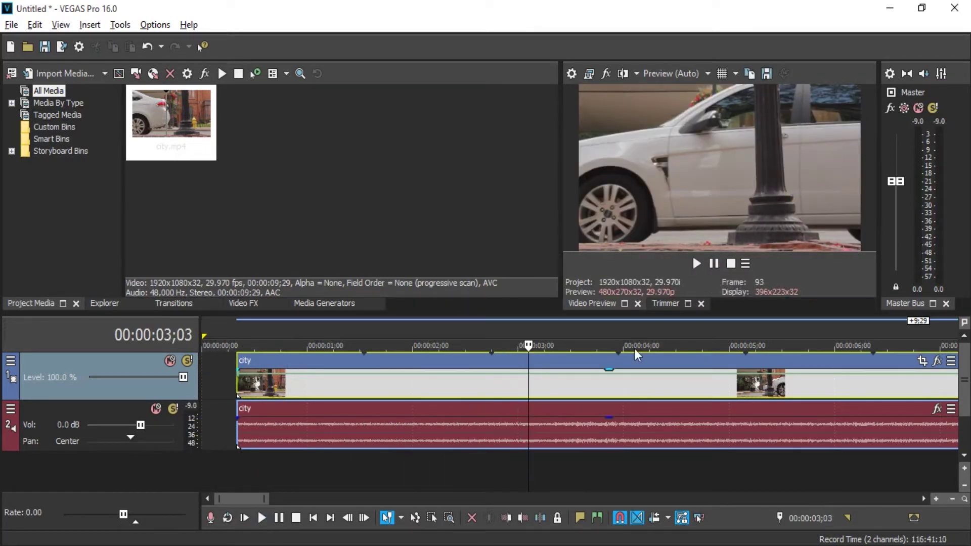
left_click_drag(528, 477, 275, 479)
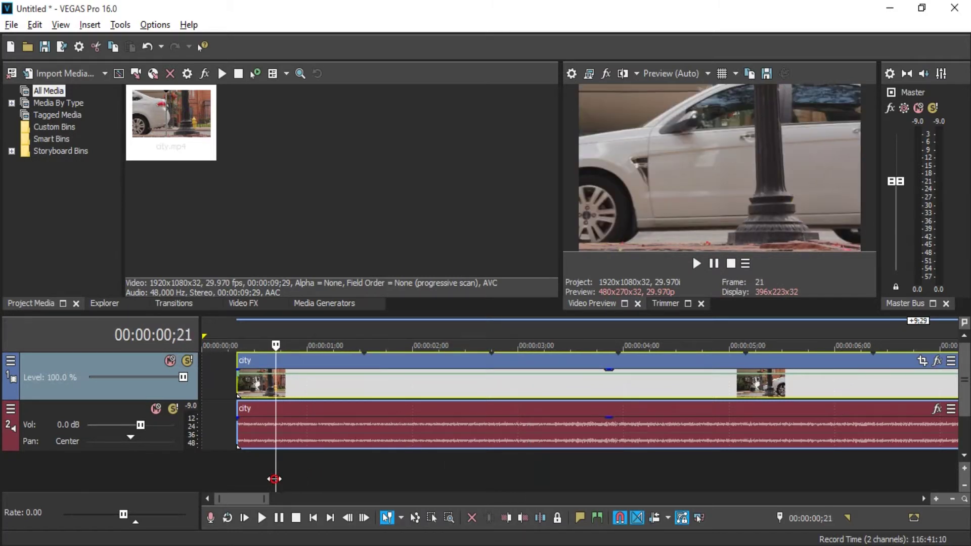
Add velocity points at 00:00:02;11 and 00:00:02;15 on the city clip and lower the second one to 45%
left_click(453, 377)
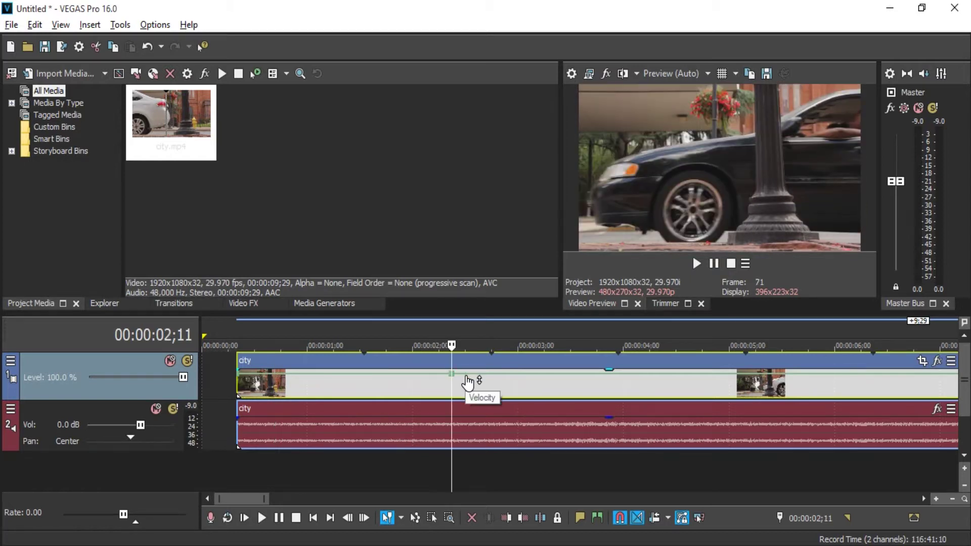
left_click(469, 378)
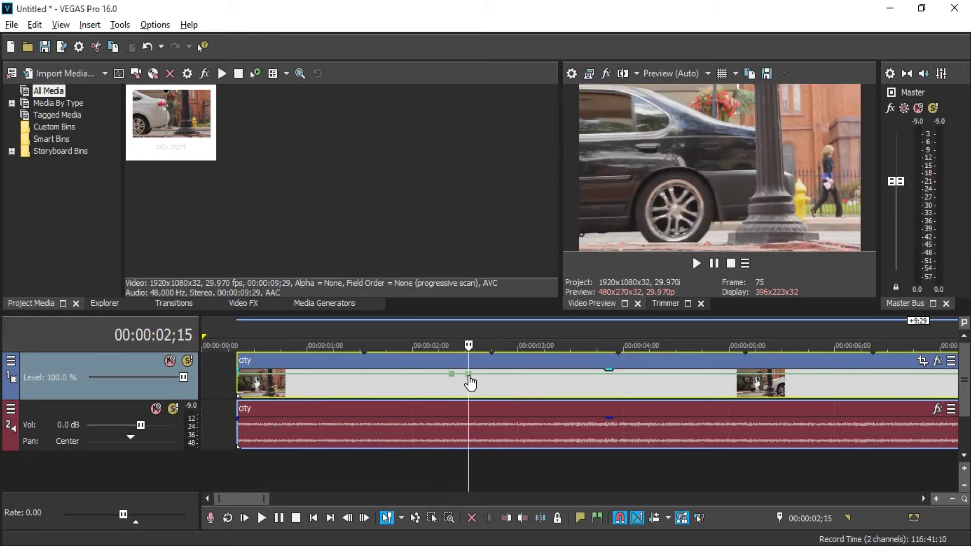
left_click_drag(469, 380, 471, 398)
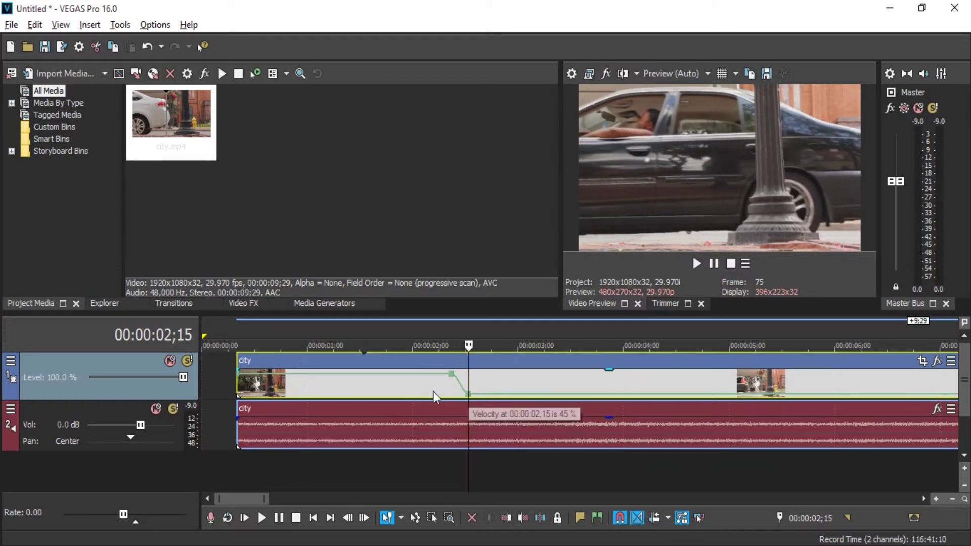
Play the city clip from 00:00:00;07 to check the drop from fast to slow motion, then pause playback
left_click(222, 384)
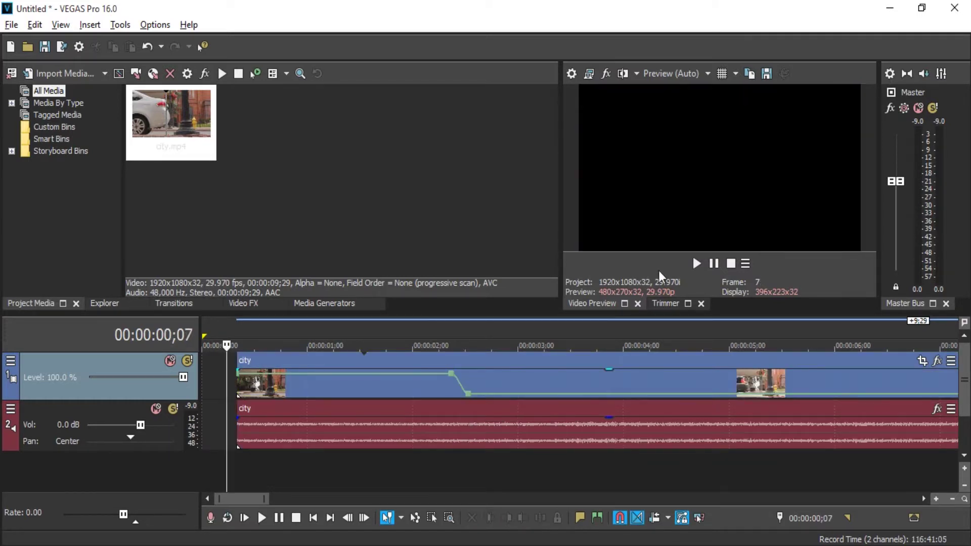
left_click(696, 268)
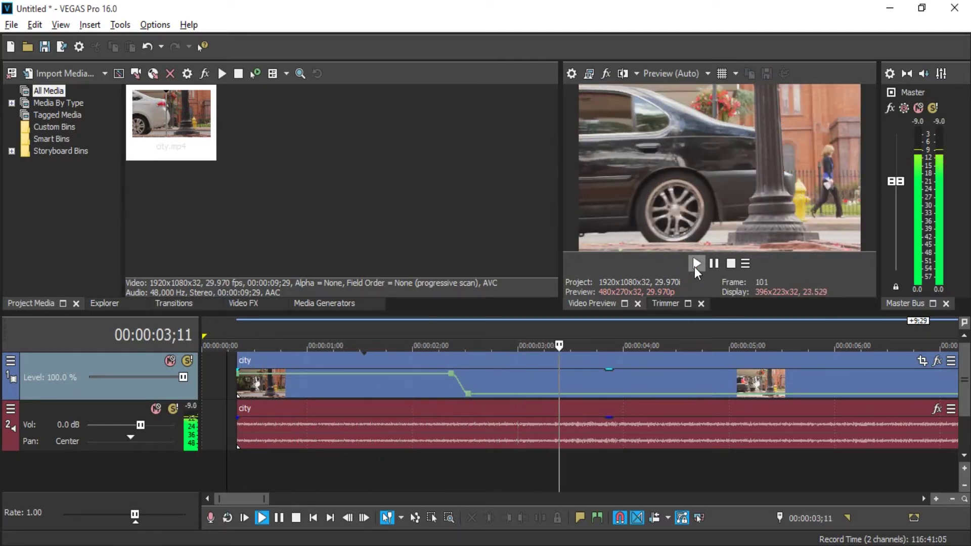
left_click(697, 264)
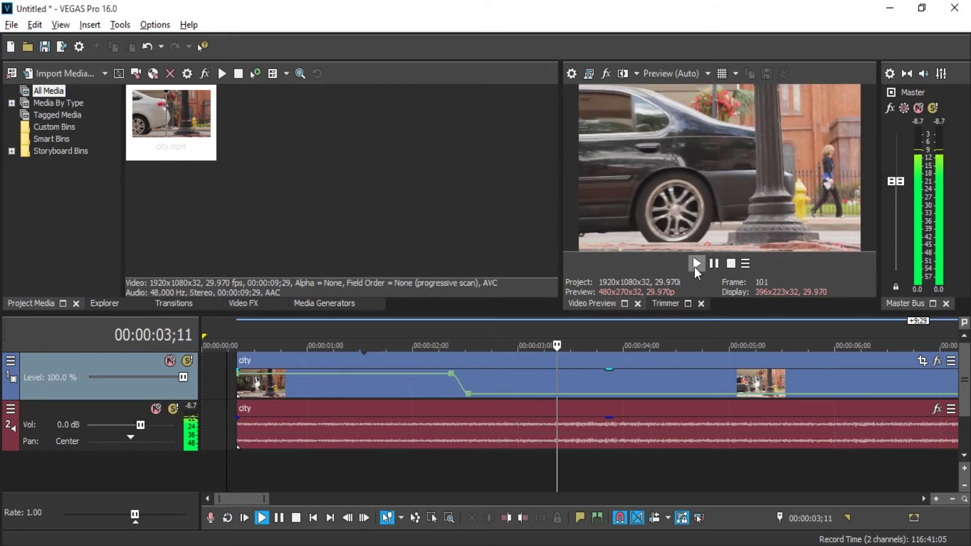
left_click(714, 264)
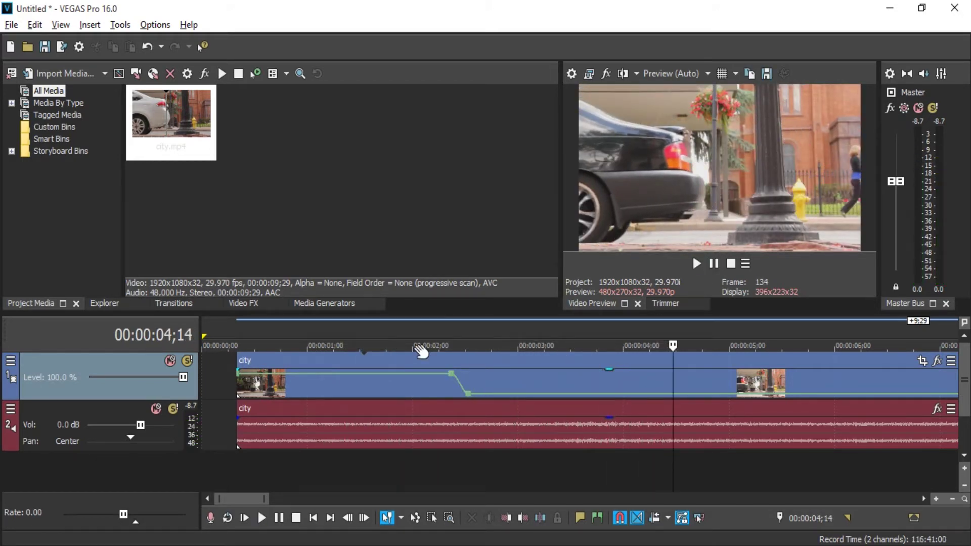
Add velocity points at 00:00:01;13, 00:00:01;15 and 00:00:02;06, lowering the middle one and raising the last to 913%
left_click(354, 375)
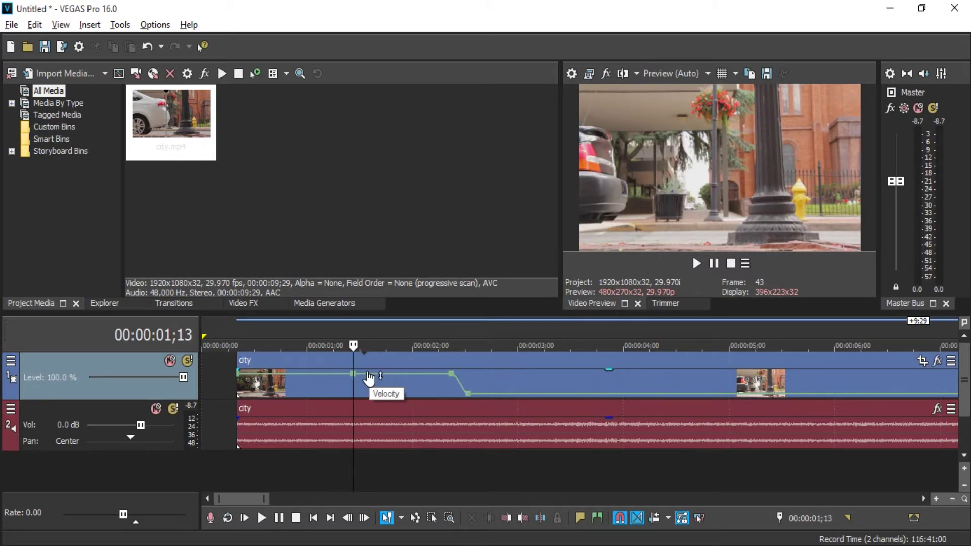
double_click(364, 379)
left_click_drag(364, 378, 365, 393)
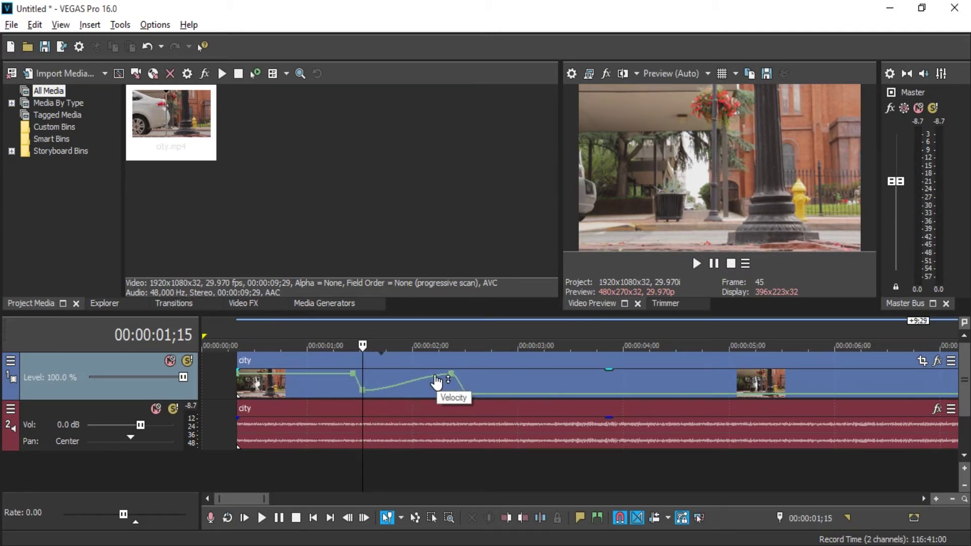
double_click(436, 383)
left_click_drag(436, 383, 434, 372)
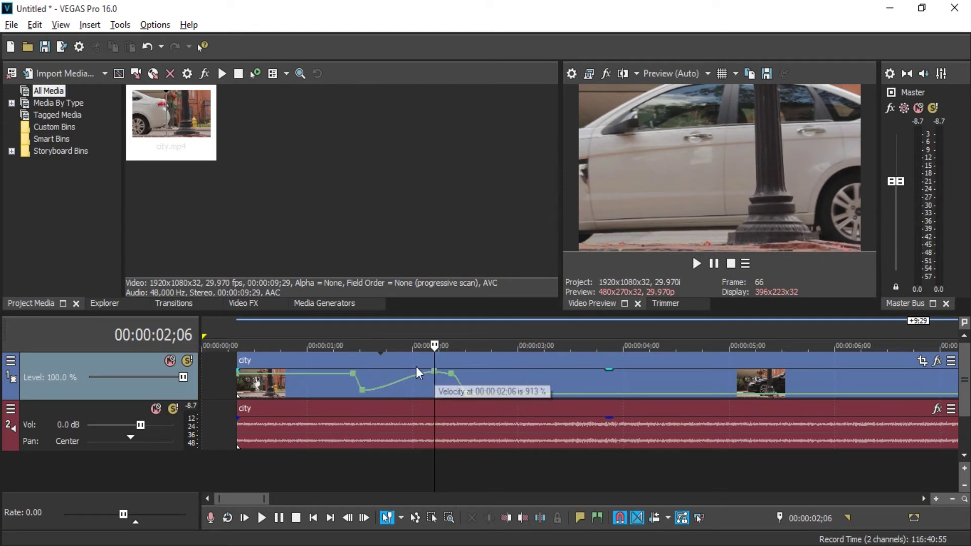
Play the city clip from 00:00:00;08 through all the velocity changes and pause at 00:00:06;27
left_click(230, 365)
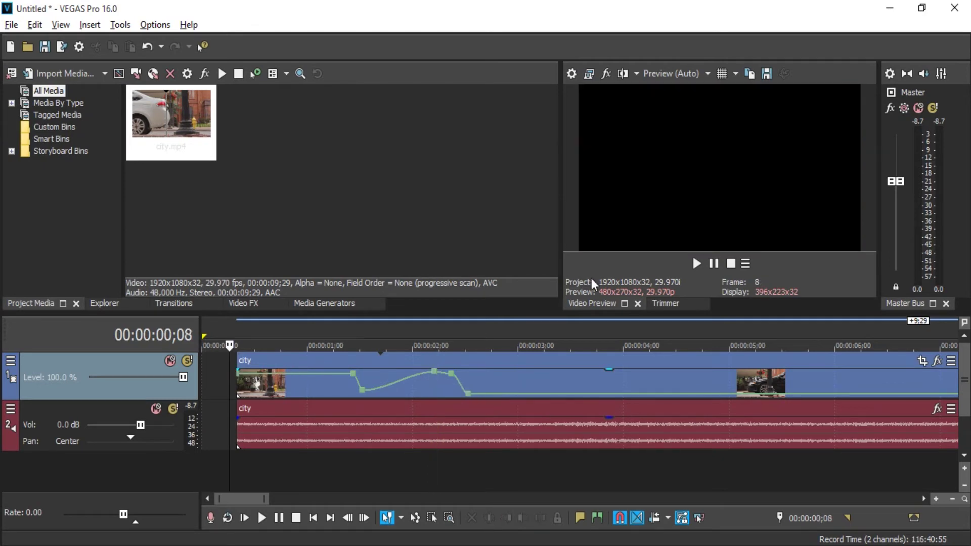
left_click(697, 263)
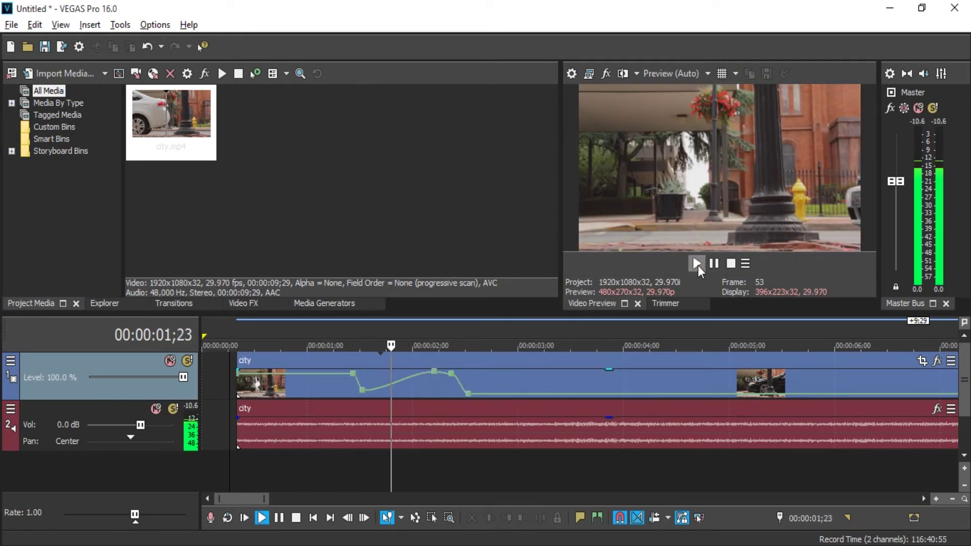
left_click(697, 264)
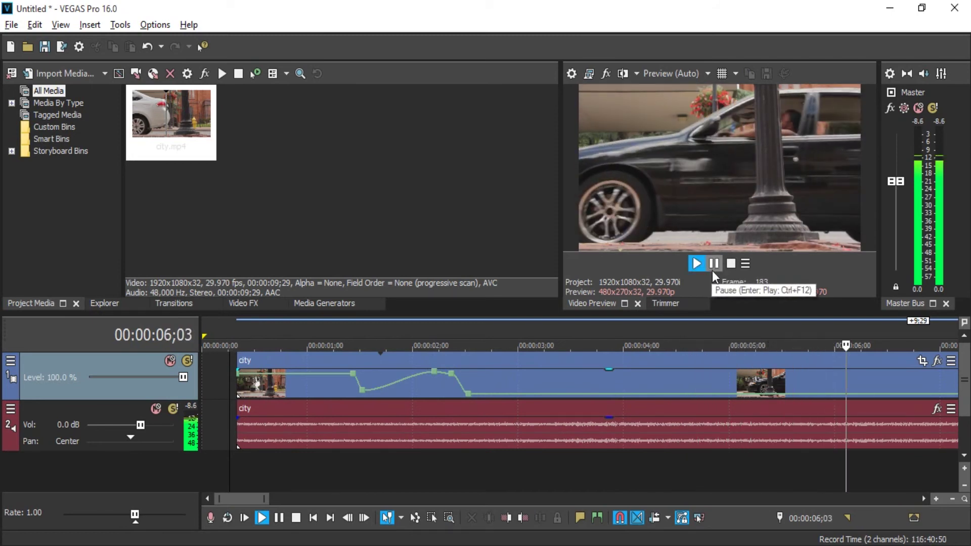
left_click(712, 271)
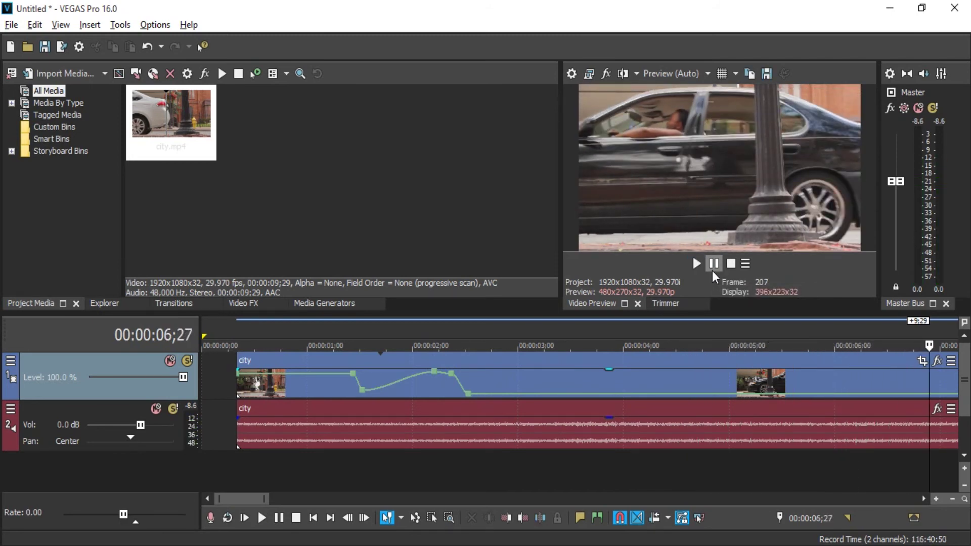